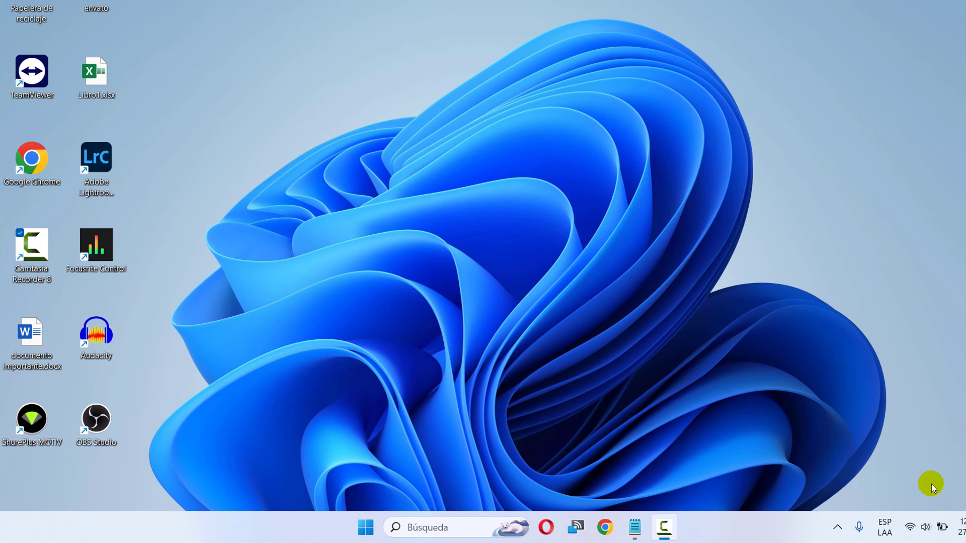
drag(428, 272, 431, 490)
mouse_move(402, 431)
mouse_down()
mouse_move(451, 443)
mouse_move(456, 421)
mouse_up()
Search Windows for FIREWALL, open Firewall de Windows Defender and go to its advanced configuration.
click(431, 526)
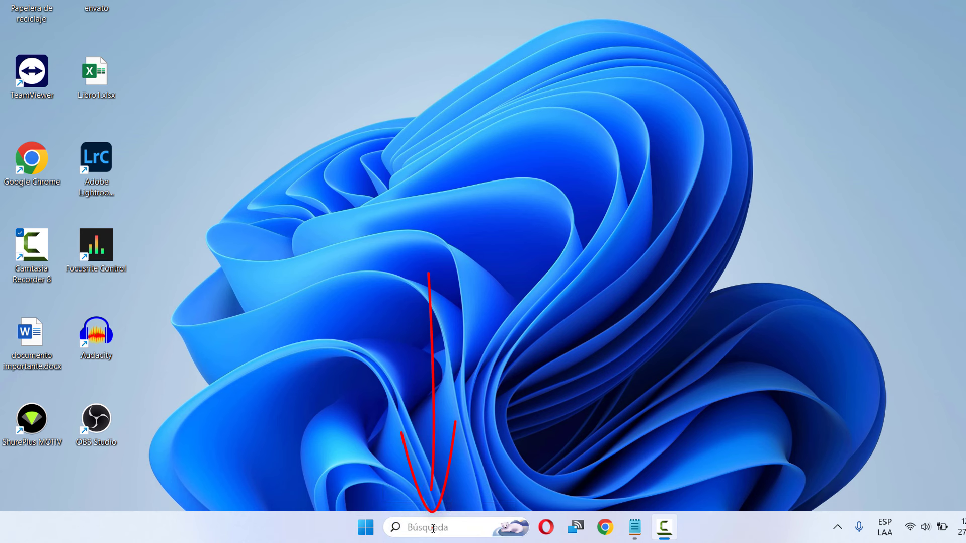
text(Fl)
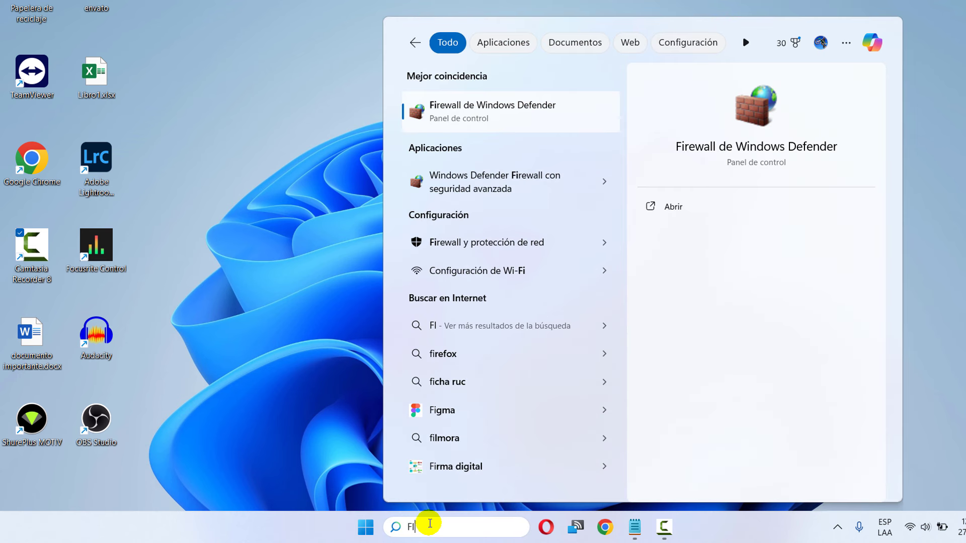
text(REWALL)
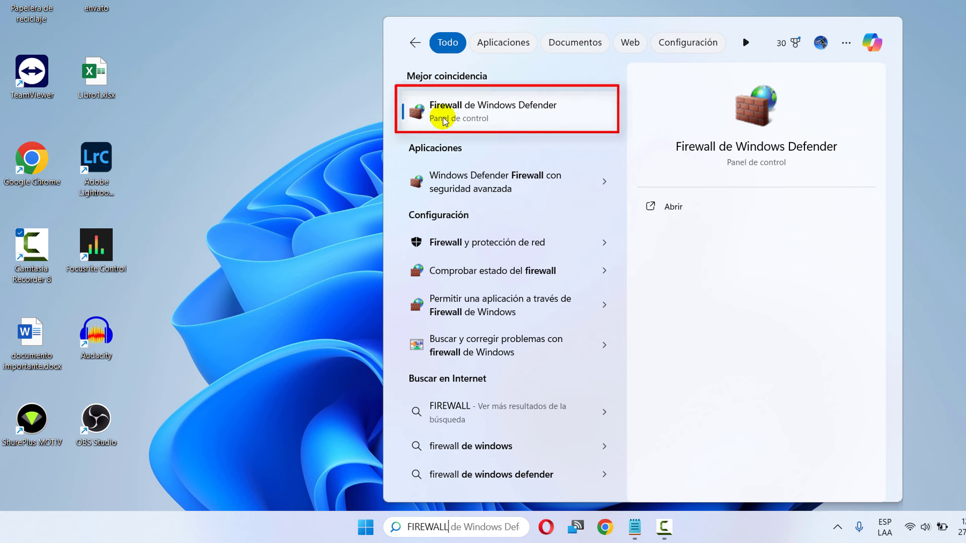
click(503, 119)
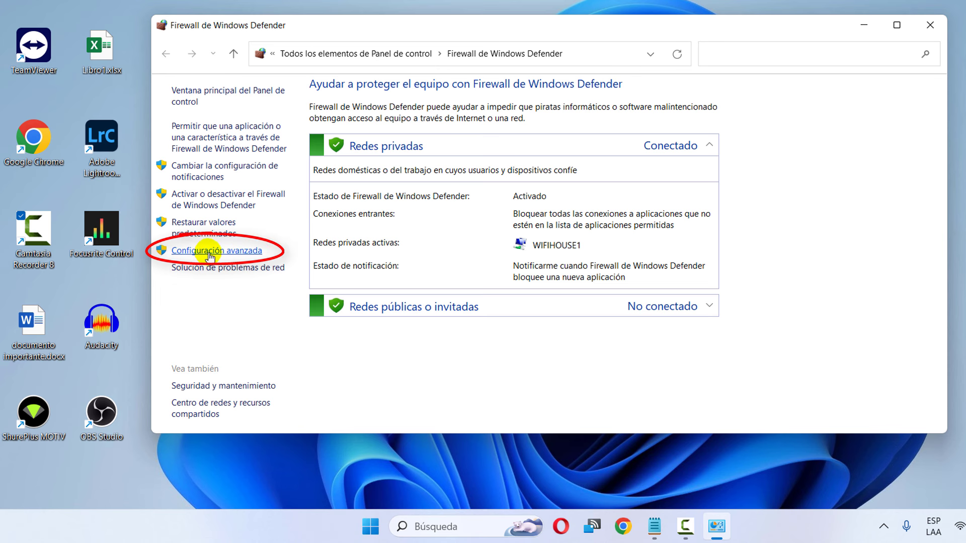
click(225, 258)
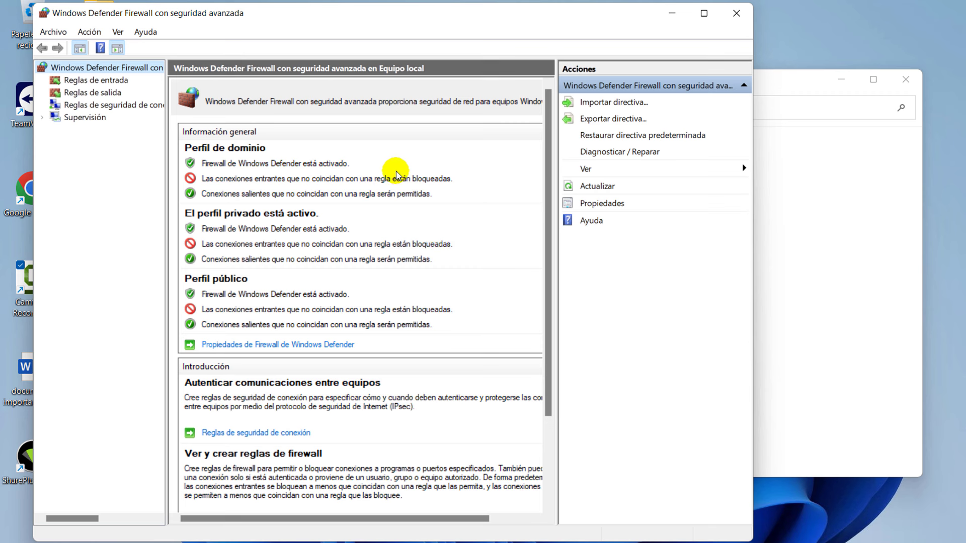
Start a new inbound rule (Reglas de entrada) of the type Programa.
click(98, 86)
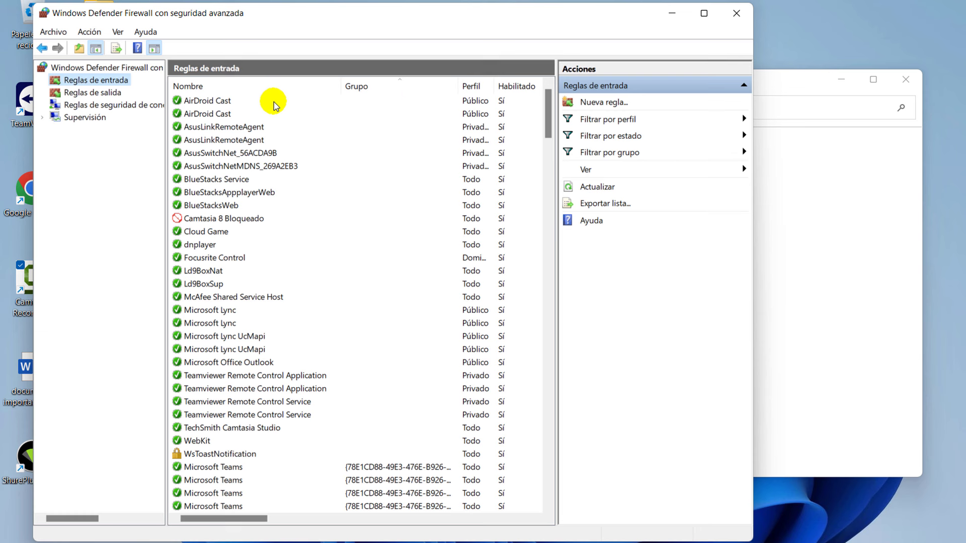
click(607, 105)
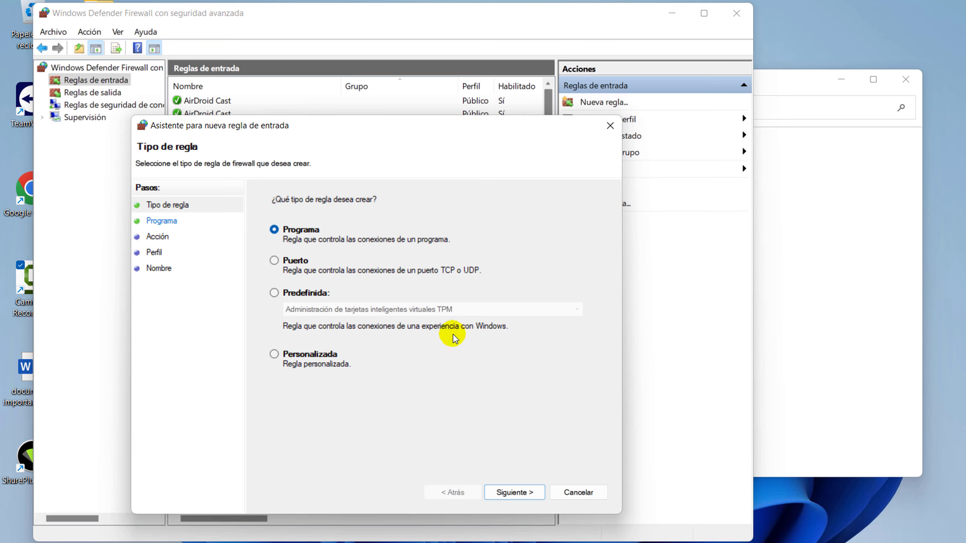
click(520, 494)
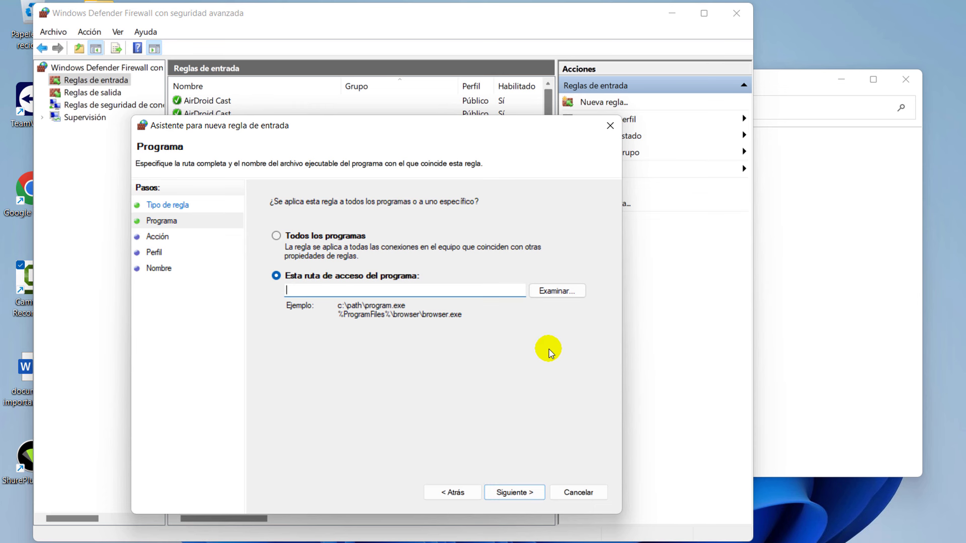
Set the inbound rule's program path to Audacity.exe from the Audacity folder in Archivos de programa on drive C.
click(553, 292)
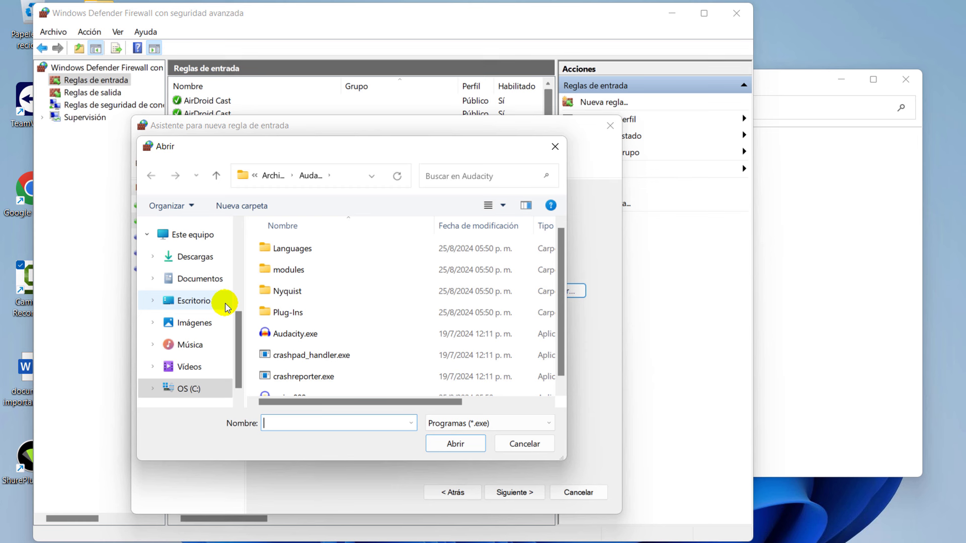
click(199, 390)
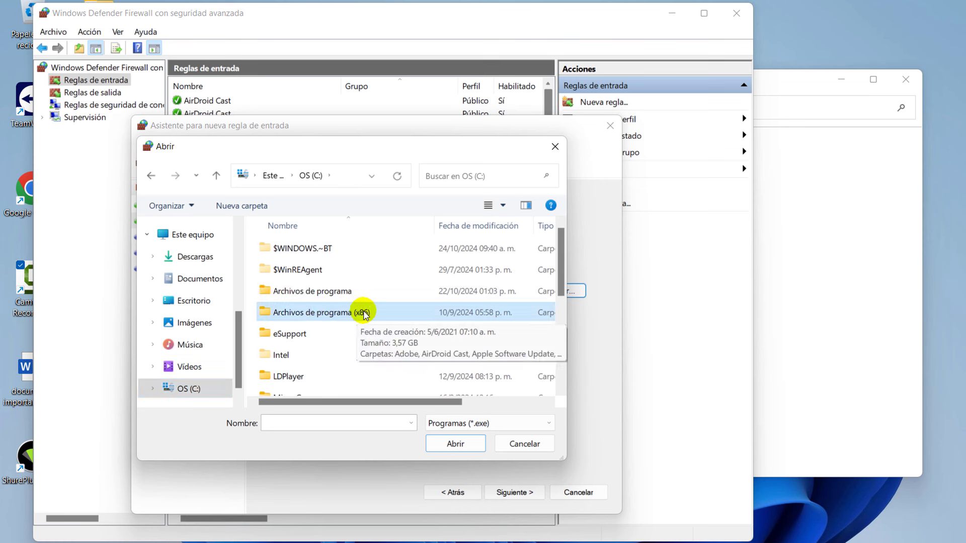
click(333, 296)
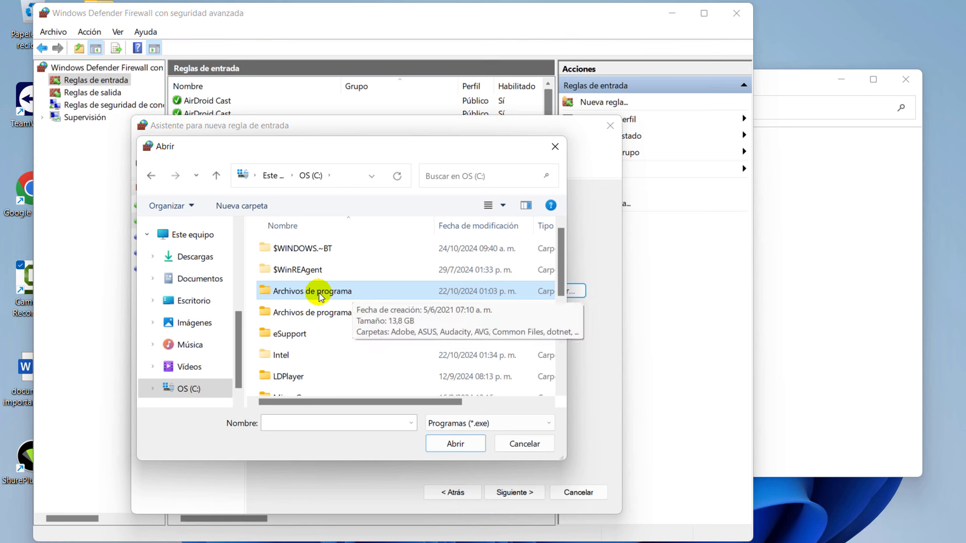
double_click(336, 293)
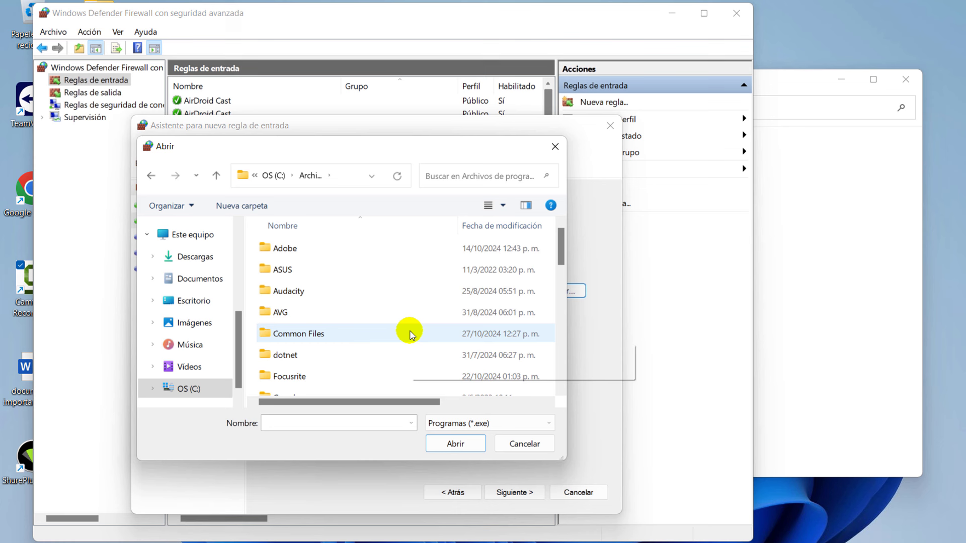
scroll(409, 333, down, 9)
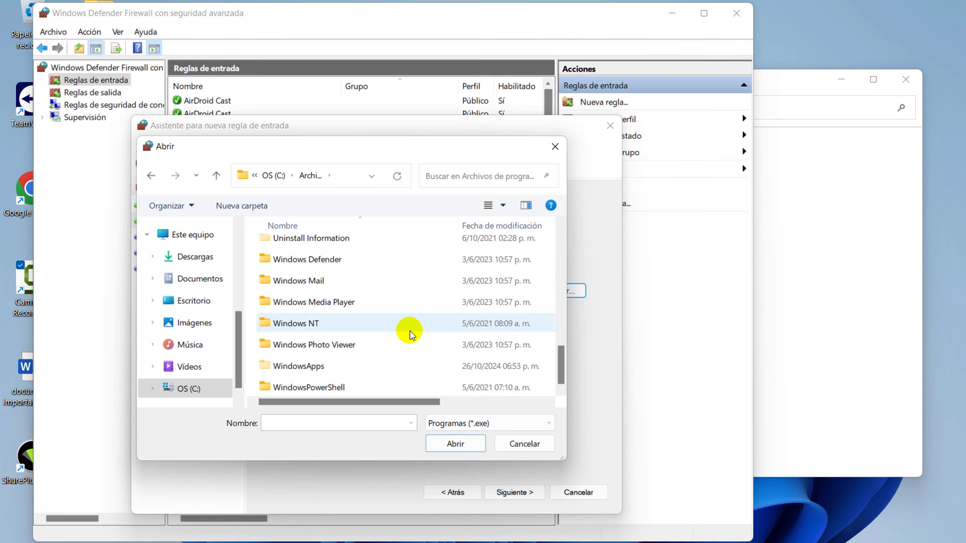
scroll(409, 333, up, 2)
scroll(409, 333, up, 7)
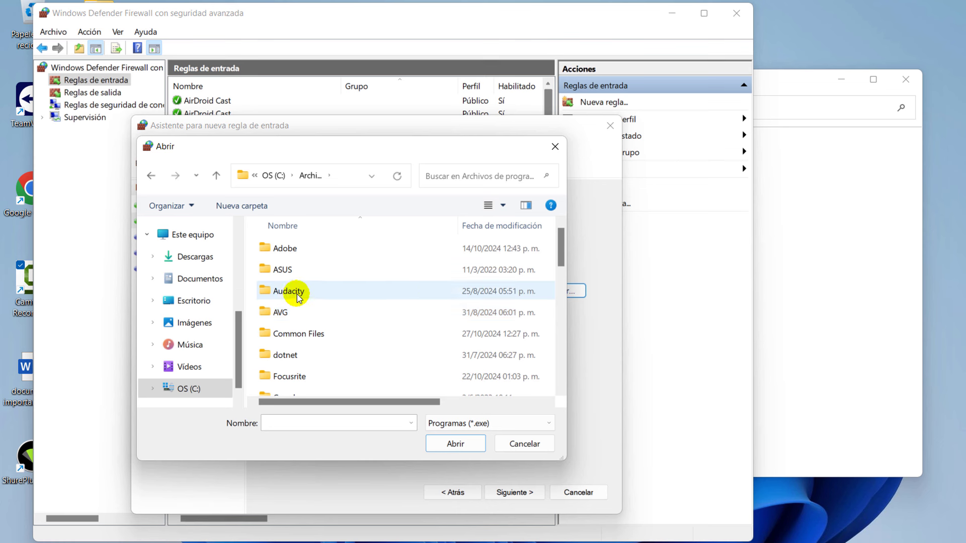
double_click(317, 296)
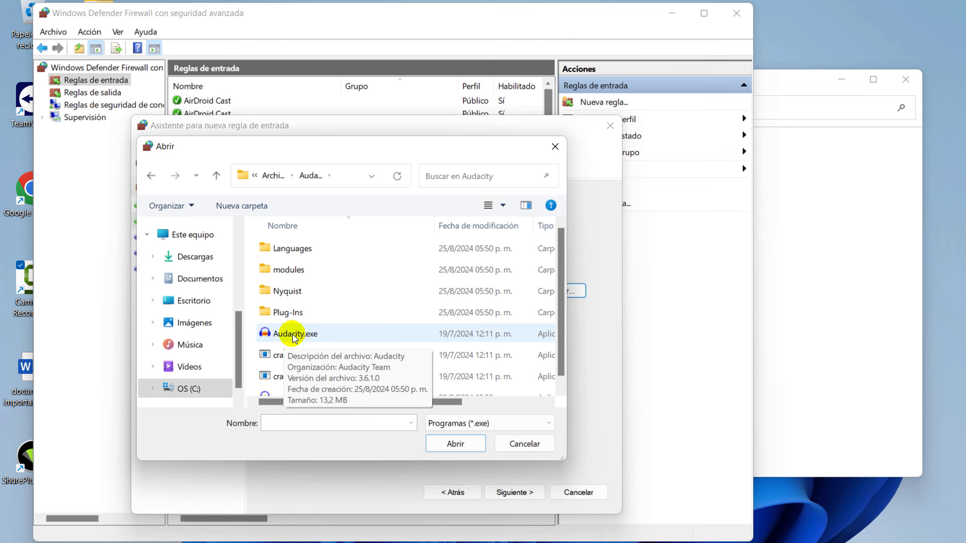
click(319, 335)
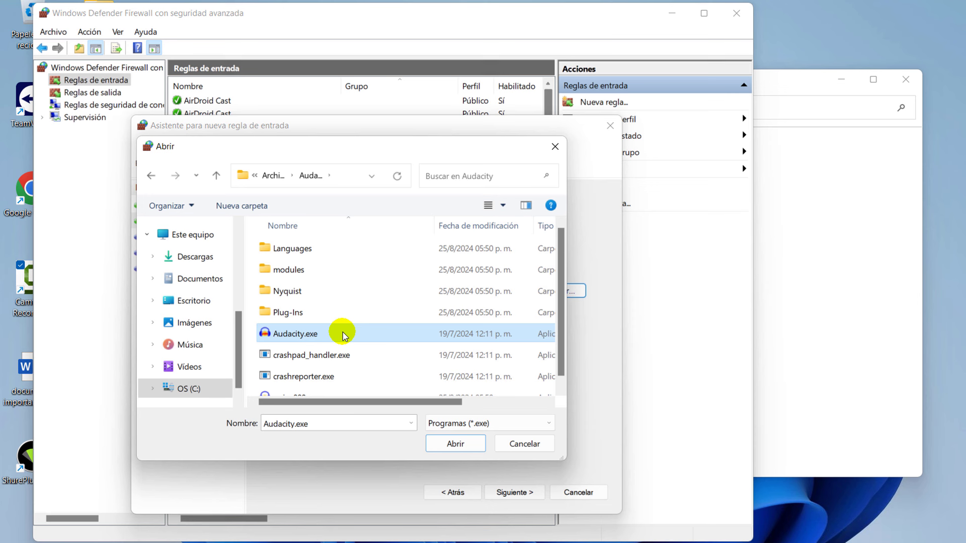
click(448, 447)
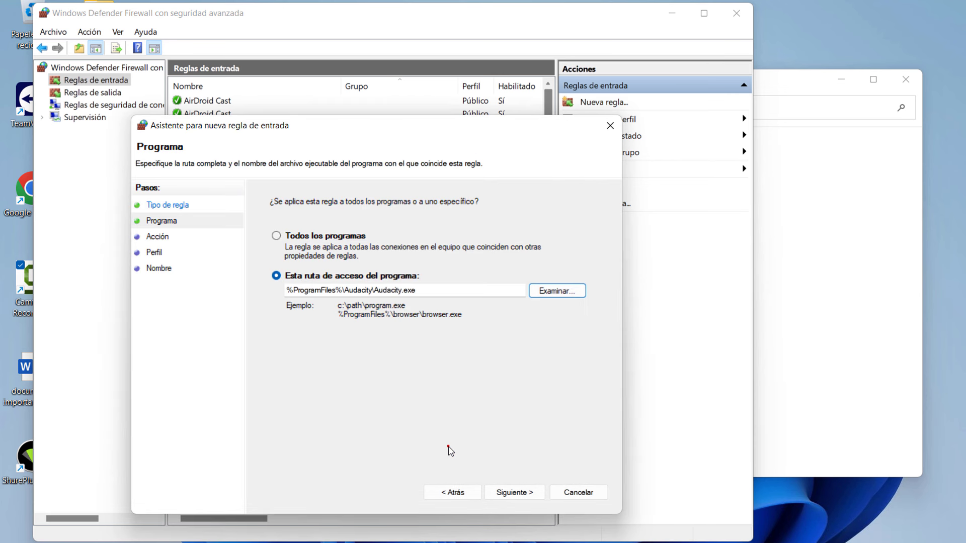
click(515, 493)
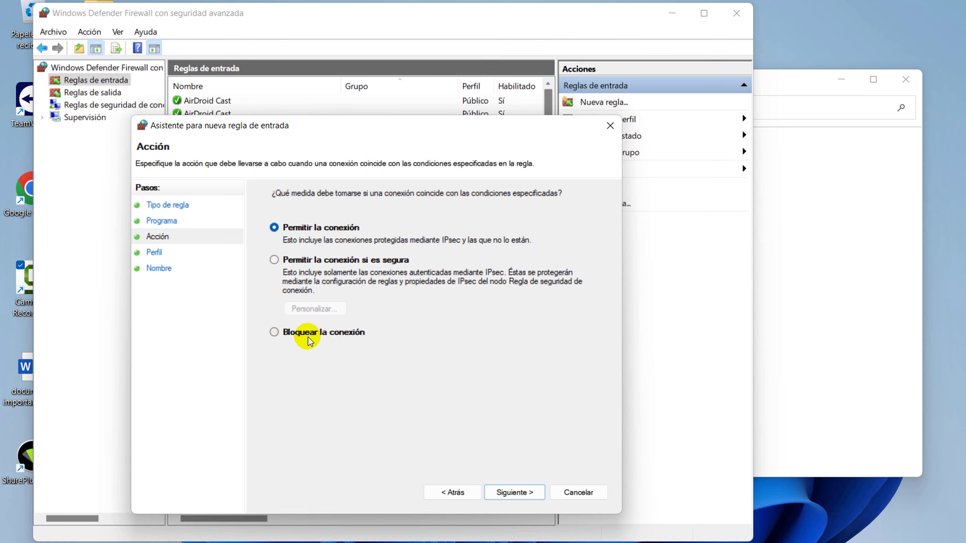
Make the inbound rule block the connection on the Dominio, Privado and Público profiles, and create it as BLOQUEAR AUDACITY.
click(300, 335)
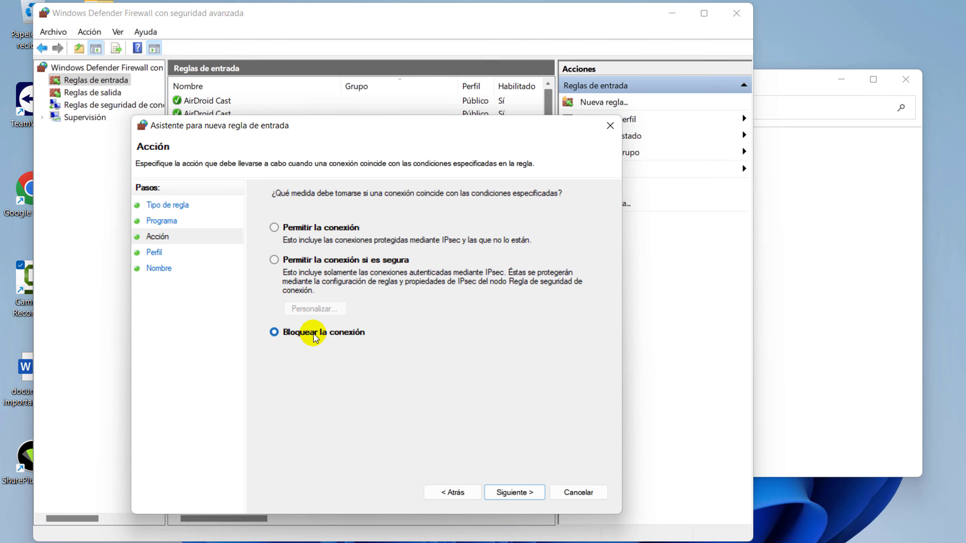
click(518, 493)
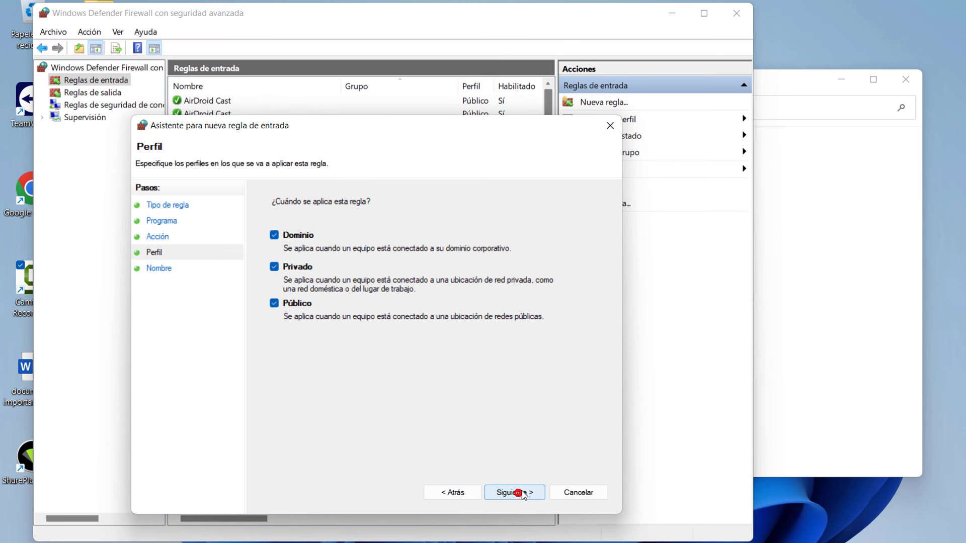
click(519, 494)
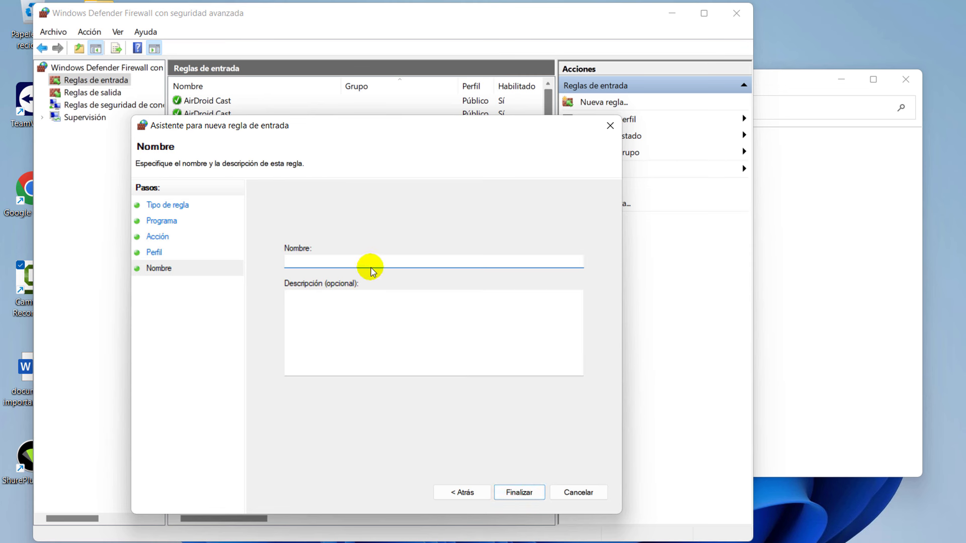
text(BLOQUEAR AUDACITY)
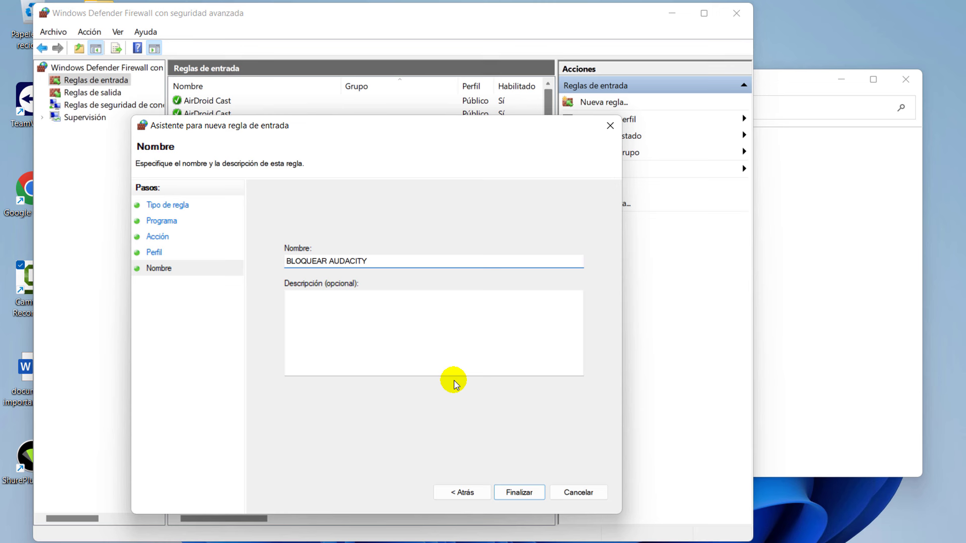
click(520, 492)
click(497, 18)
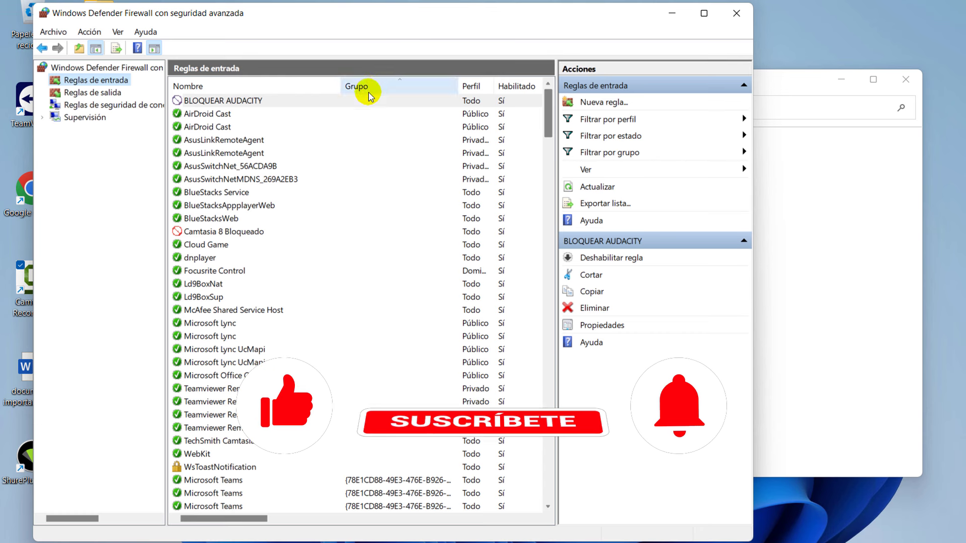
Start a new outbound rule (Reglas de salida) of the type Programa, with Audacity.exe as its program path.
click(93, 93)
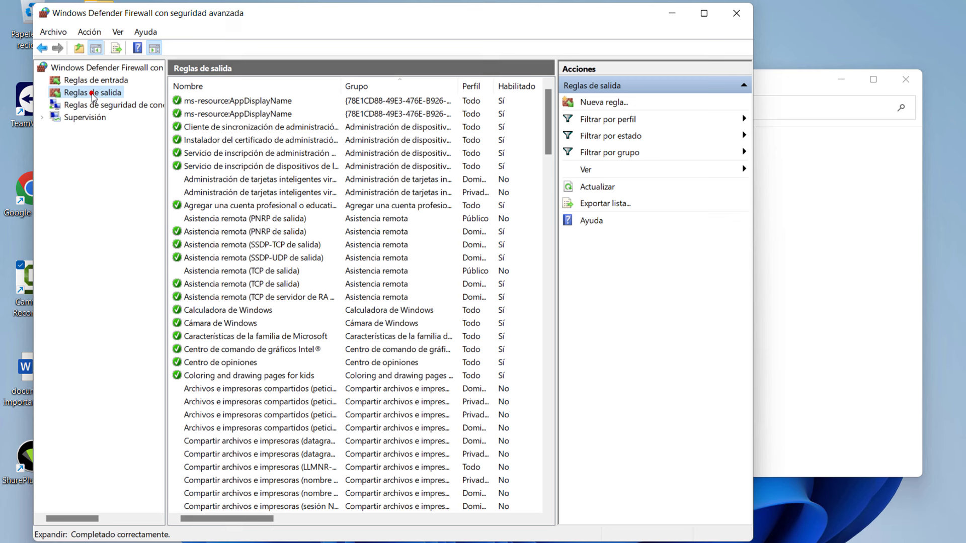
click(593, 103)
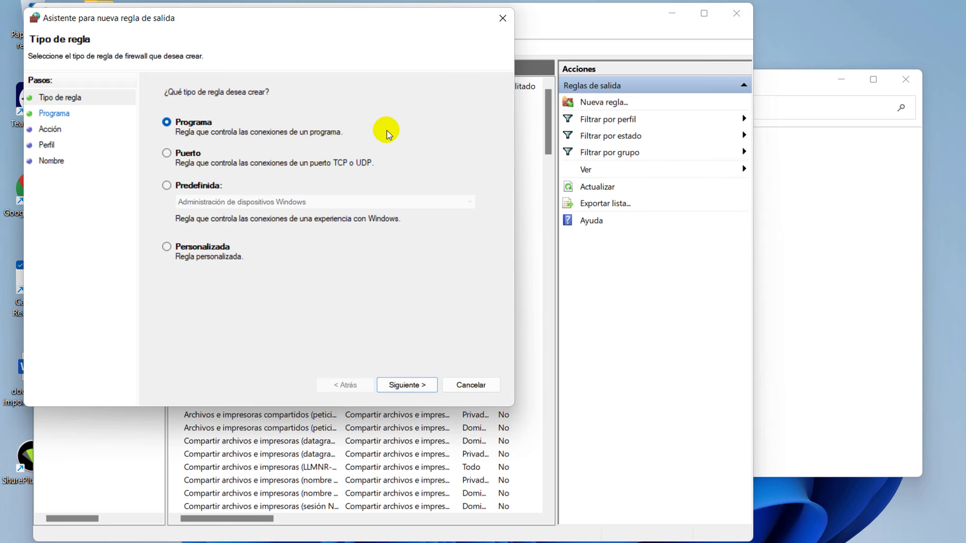
click(406, 386)
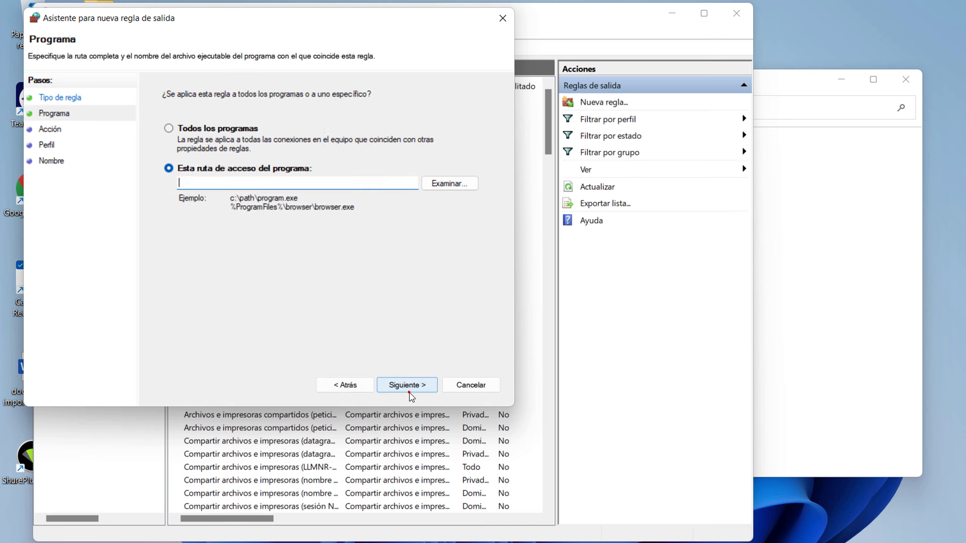
click(446, 184)
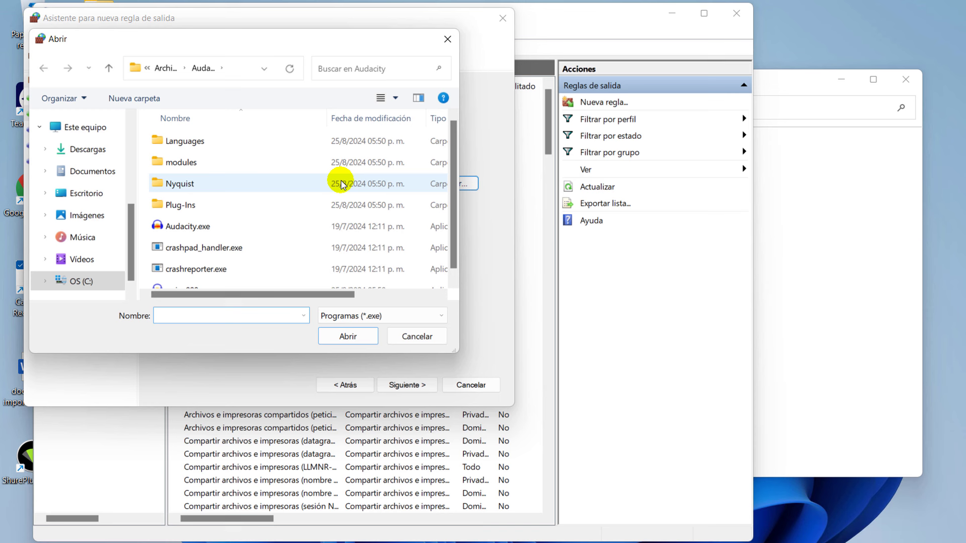
click(210, 228)
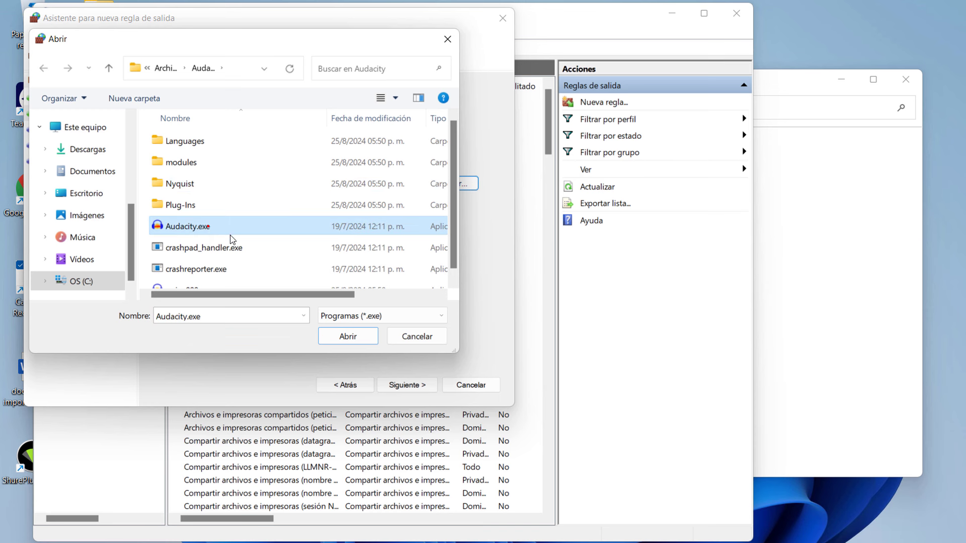
click(354, 341)
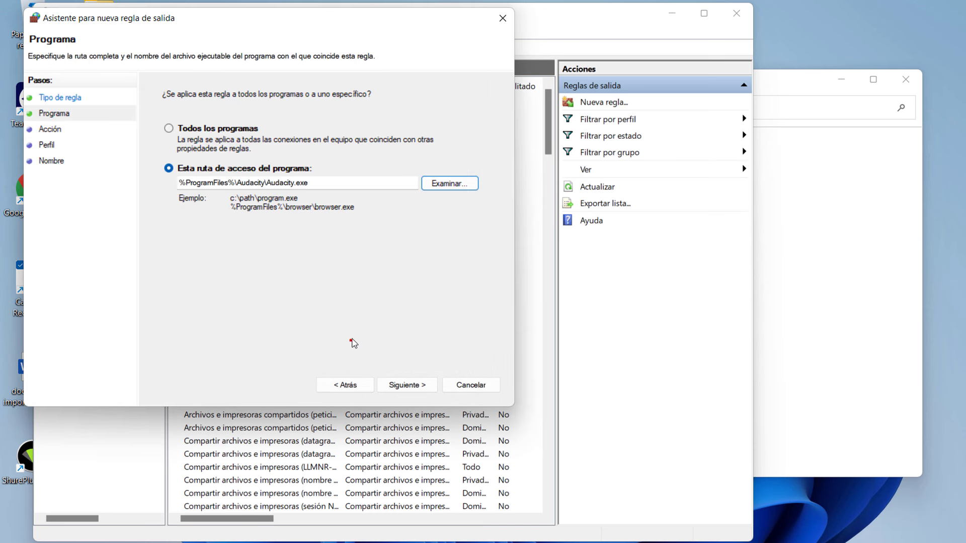
click(412, 386)
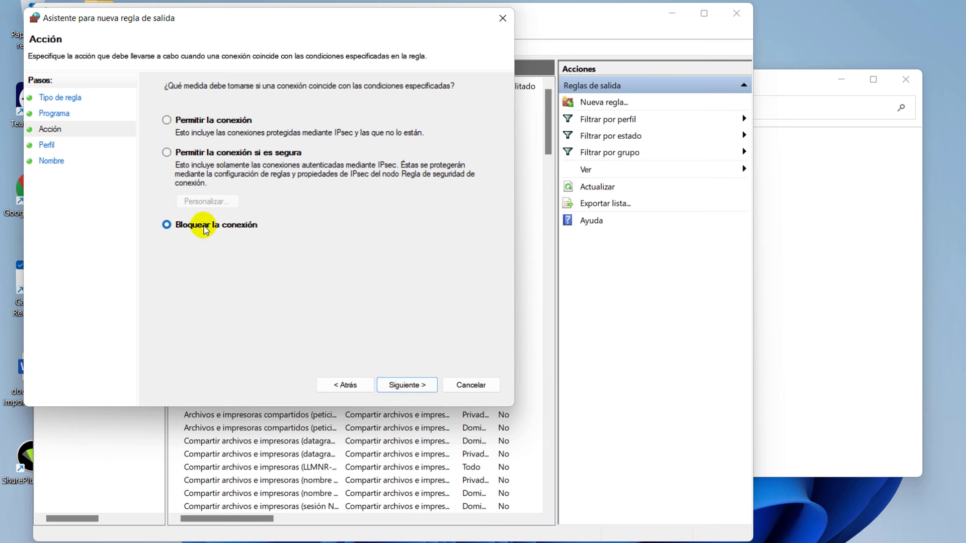
Accept Bloquear la conexión and all three profiles for the outbound rule, and create it with the name BLOQUEAR AUDACITY.
click(413, 388)
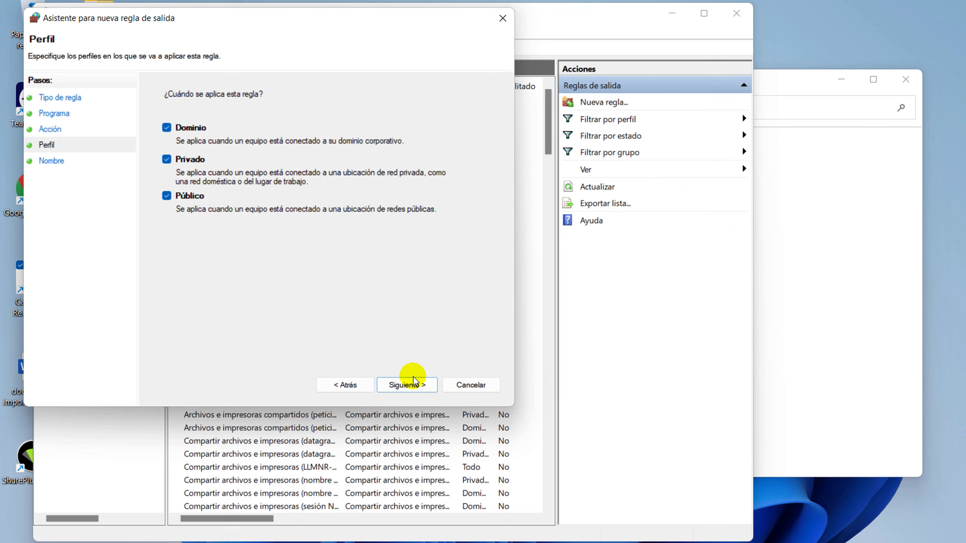
click(414, 382)
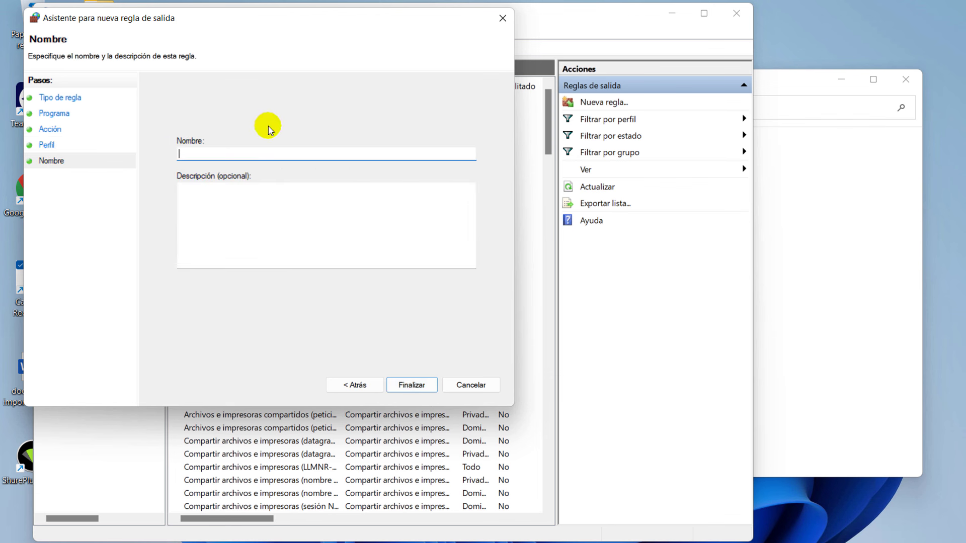
text(BLOQUEAR AUDACITY)
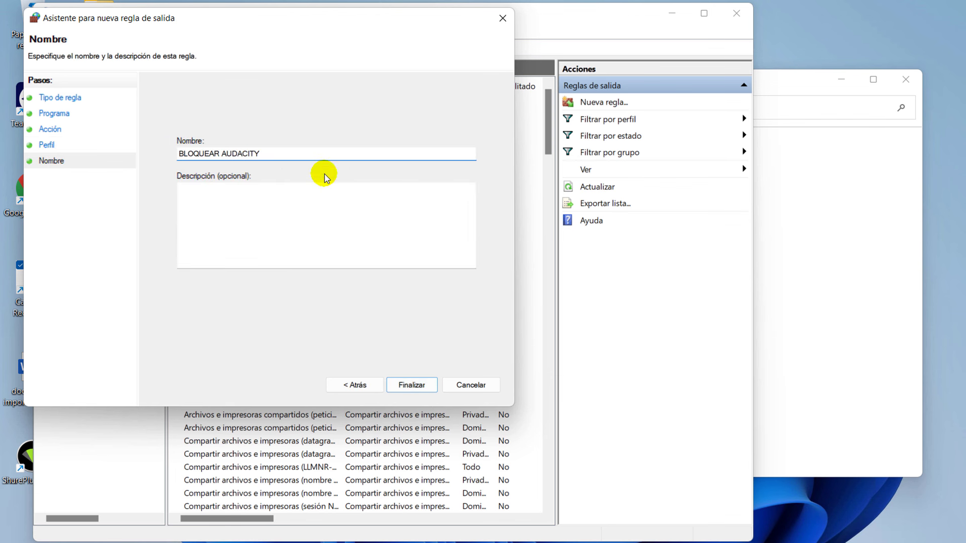
click(410, 385)
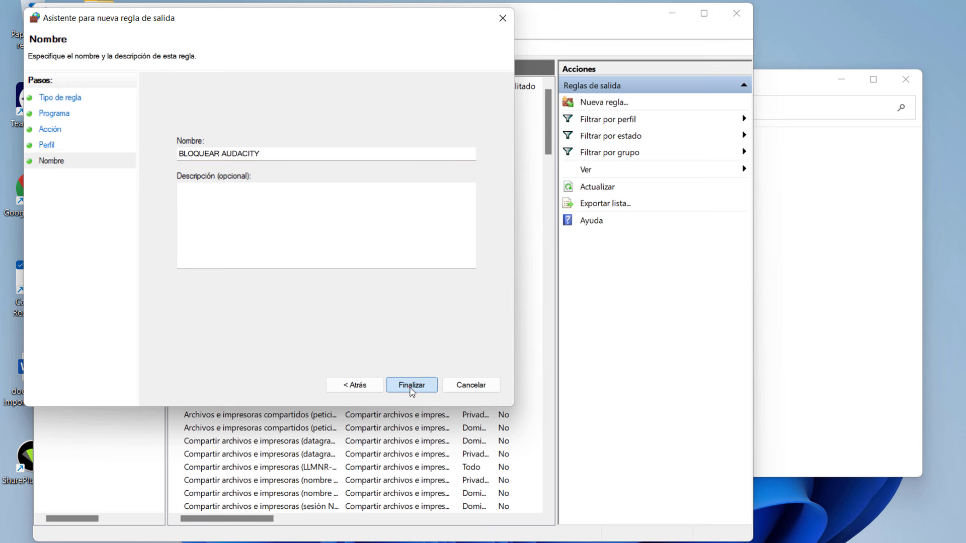
click(422, 9)
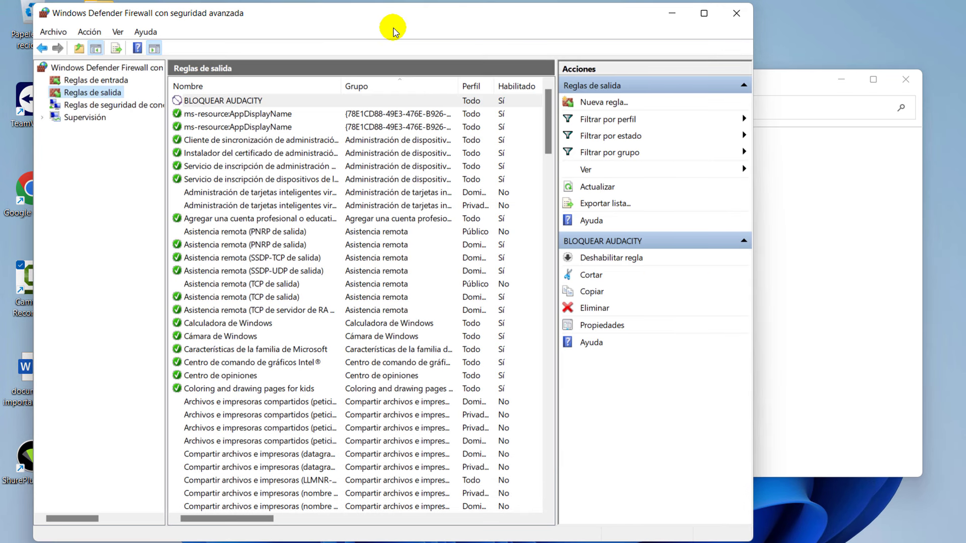